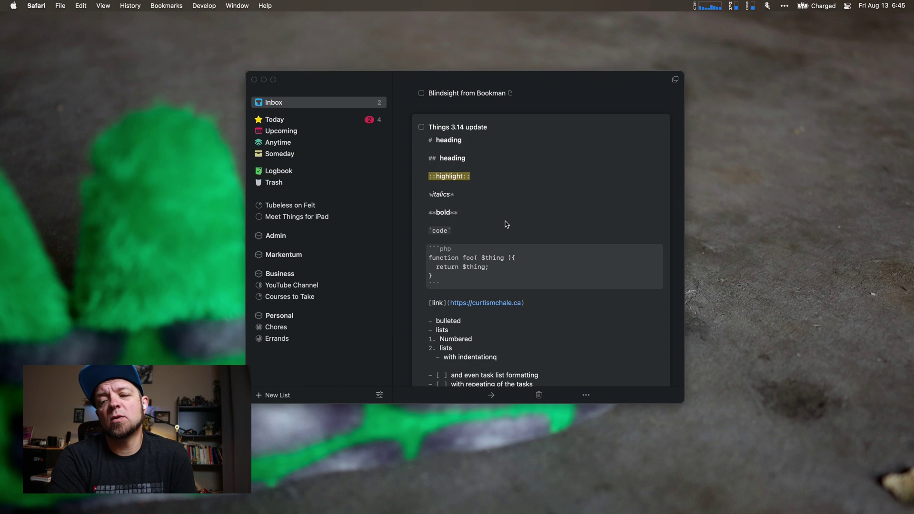
# Start a new line below '## heading' for the third-level heading
pyautogui.click(442, 147)
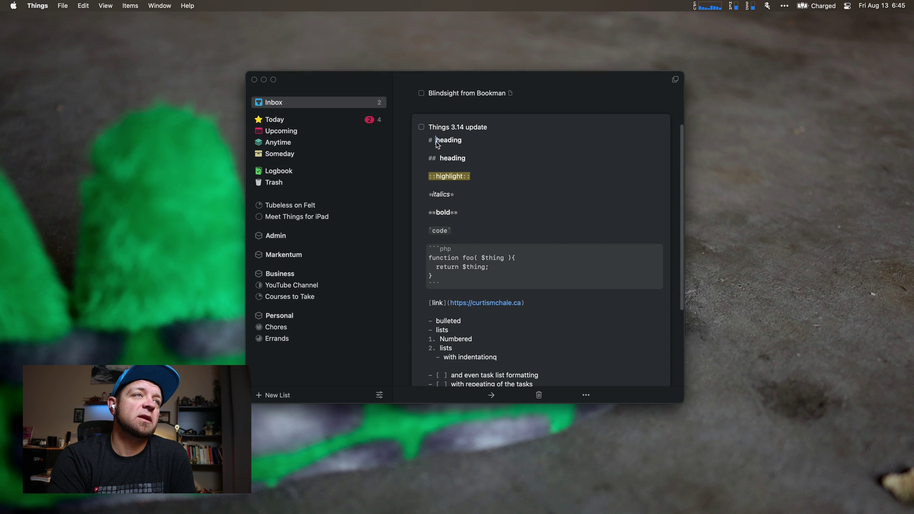
pyautogui.moveTo(436, 141); pyautogui.dragTo(420, 142)
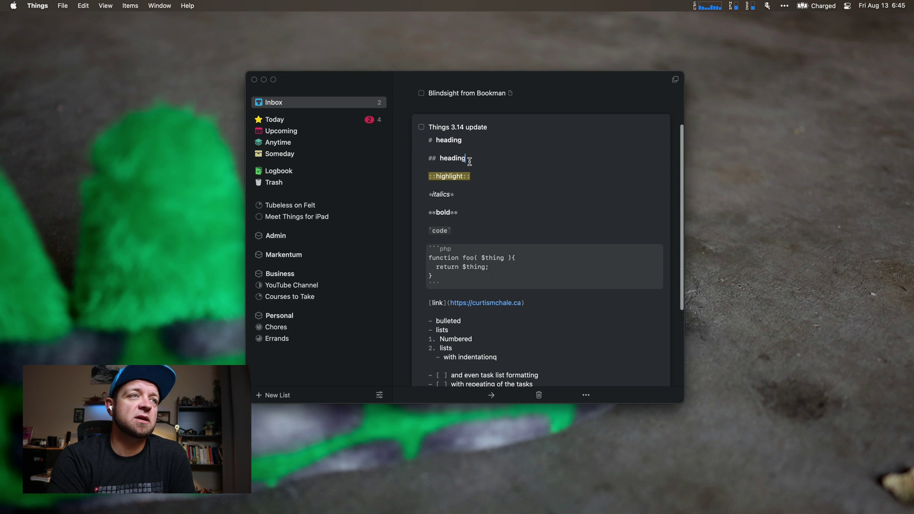
pyautogui.press('Return')
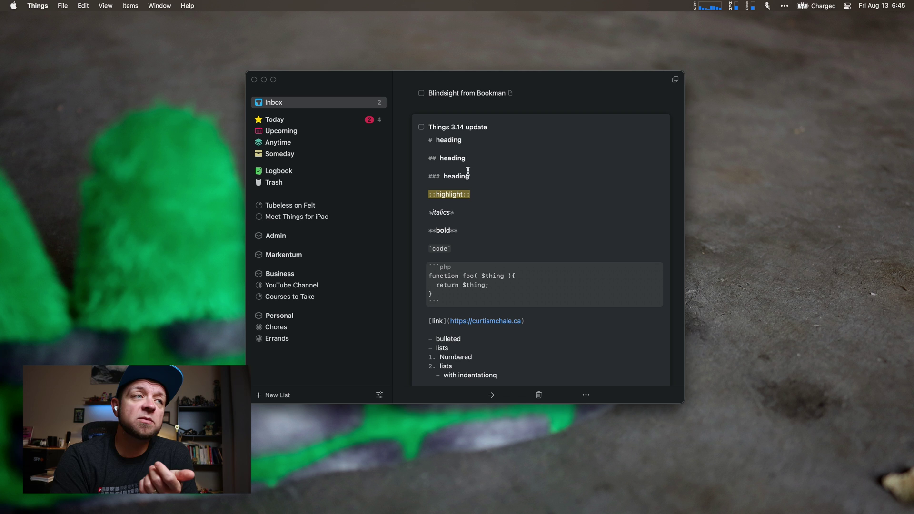
# Select the highlight text and the italics line to reveal their Markdown markup
pyautogui.moveTo(478, 198); pyautogui.dragTo(394, 195)
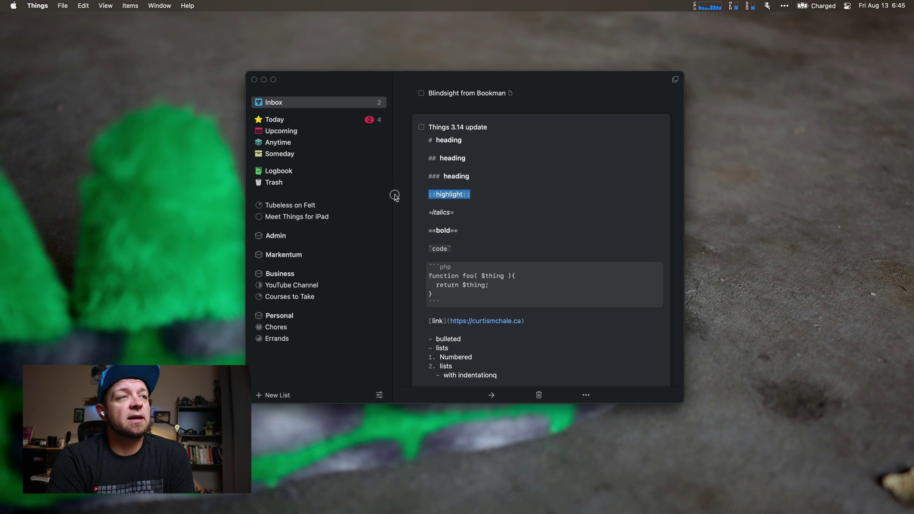
pyautogui.doubleClick(436, 212)
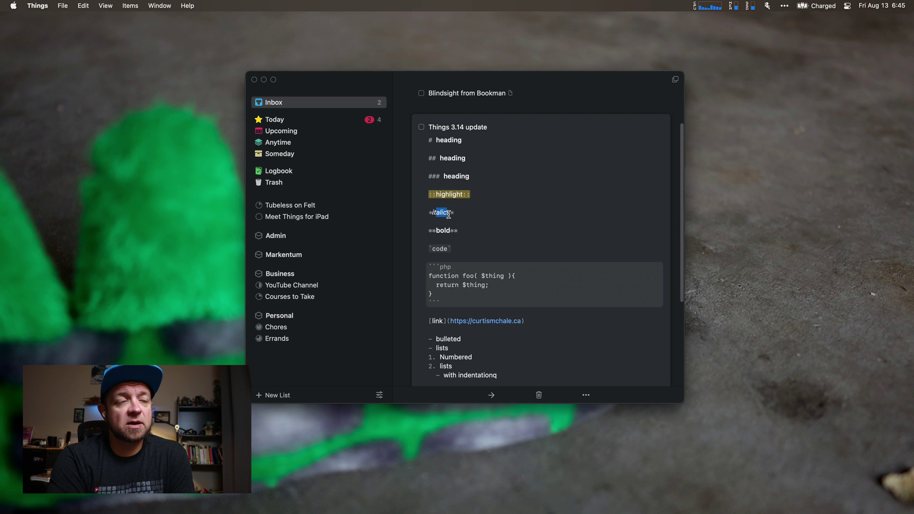
pyautogui.tripleClick(443, 212)
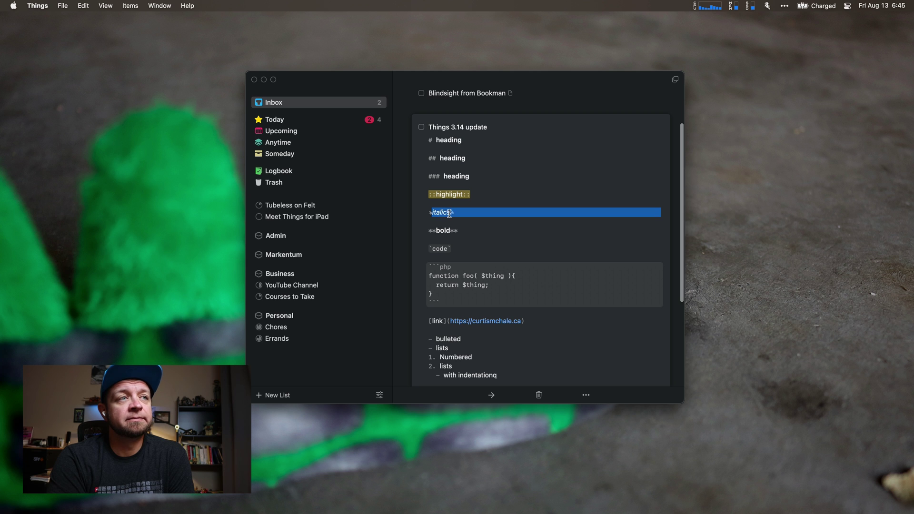
pyautogui.click(451, 213)
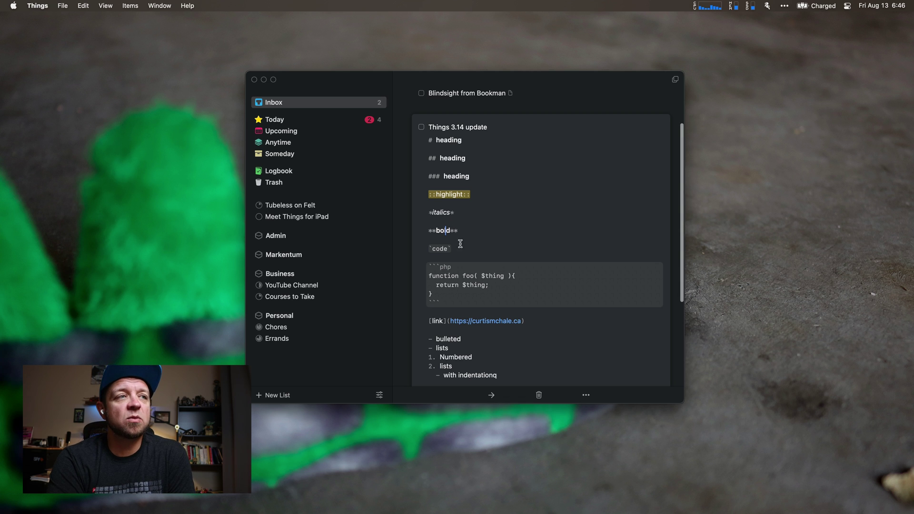
pyautogui.scroll(-1, 472, 249)
pyautogui.scroll(-3, 471, 239)
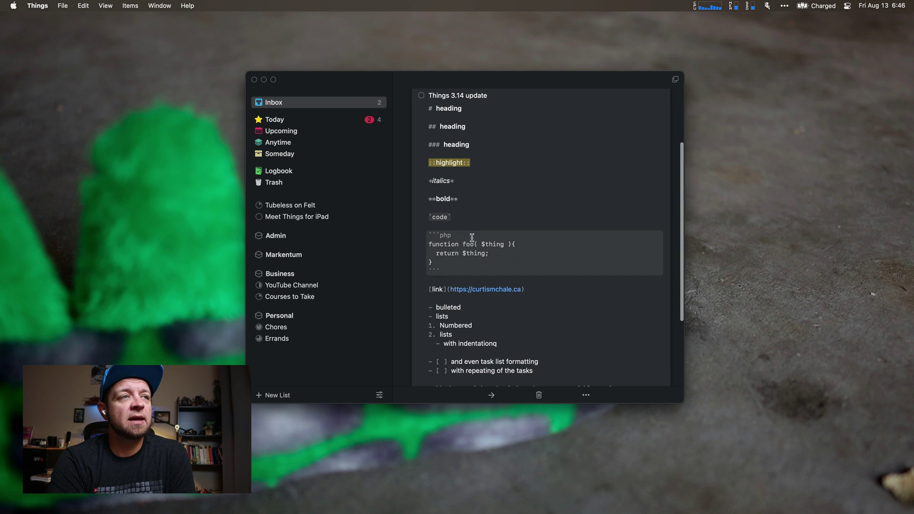
pyautogui.moveTo(450, 218); pyautogui.dragTo(424, 218)
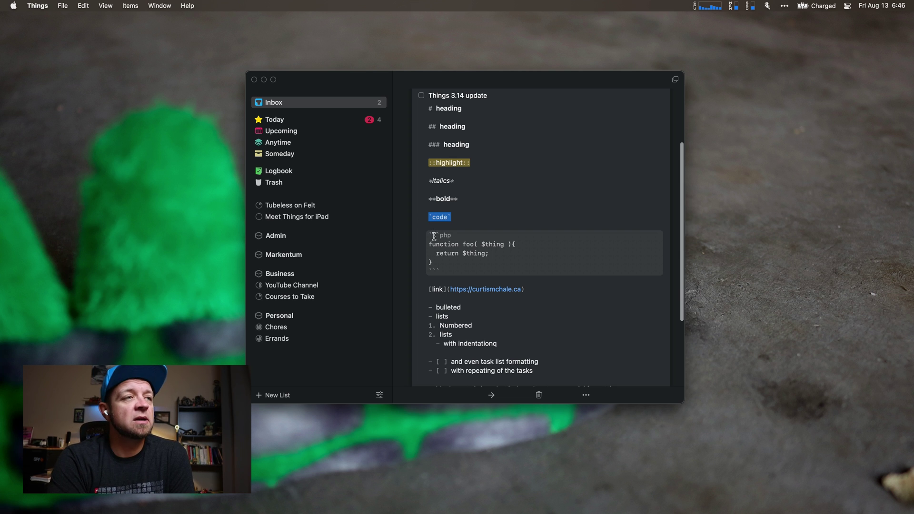
pyautogui.moveTo(440, 235); pyautogui.dragTo(430, 235)
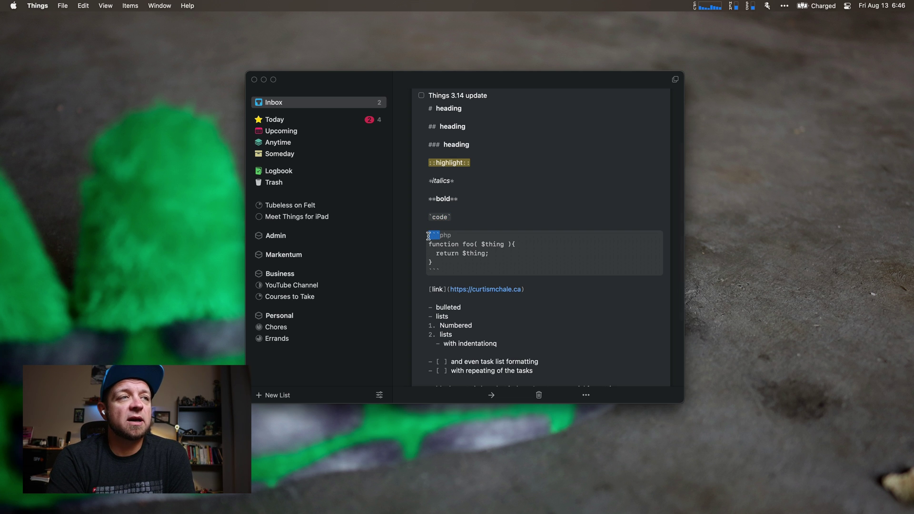
pyautogui.doubleClick(444, 236)
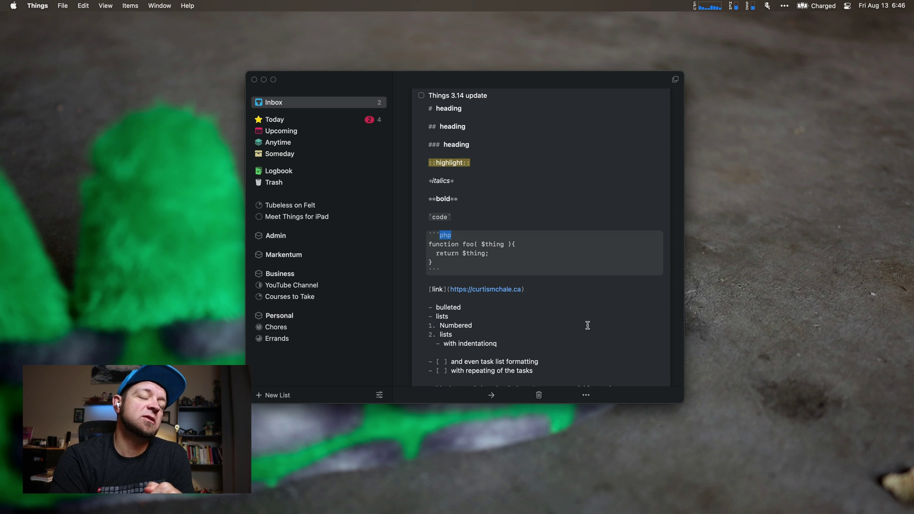
pyautogui.moveTo(498, 270); pyautogui.dragTo(457, 245)
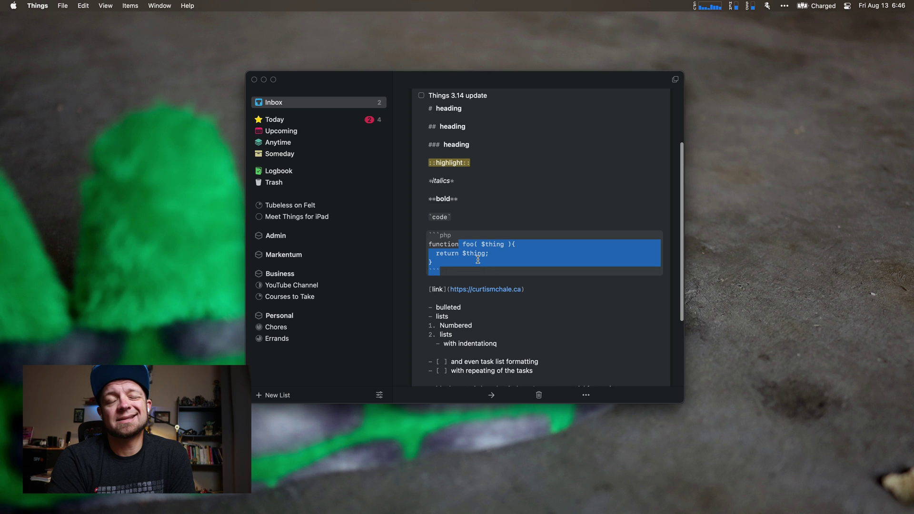
pyautogui.scroll(-2, 478, 260)
pyautogui.moveTo(436, 280); pyautogui.dragTo(439, 280)
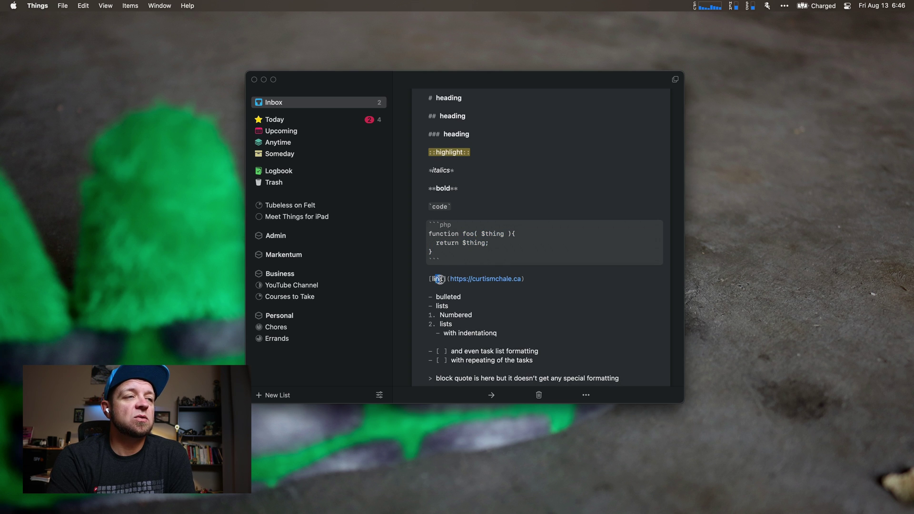
# Add a trial second '[link]()' line below the existing link
pyautogui.click(467, 283)
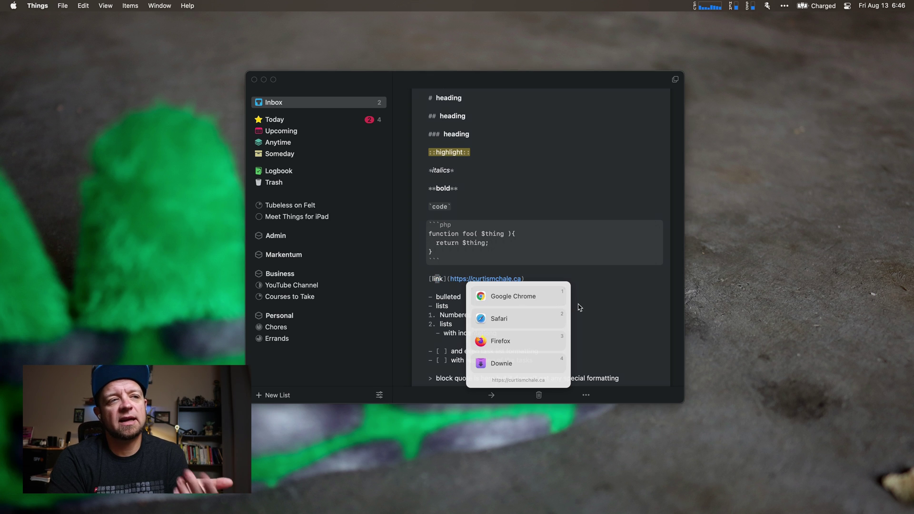
pyautogui.click(635, 308)
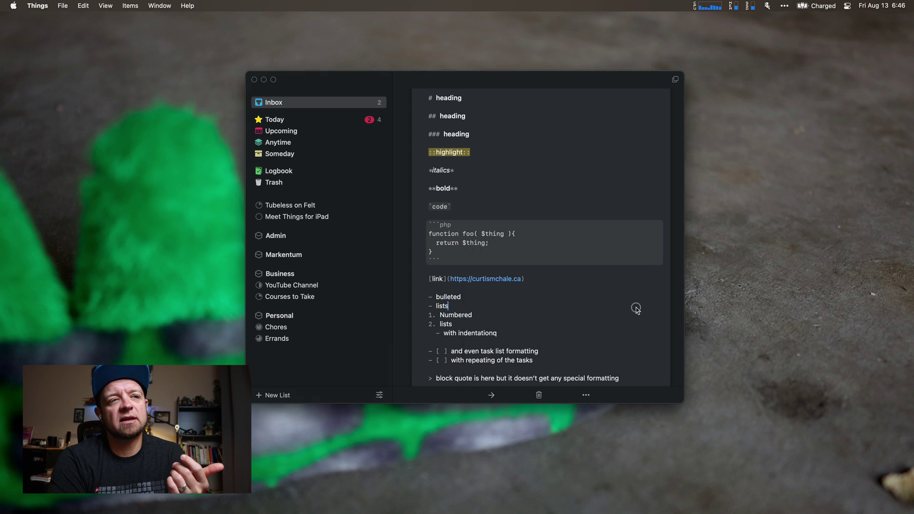
pyautogui.click(439, 285)
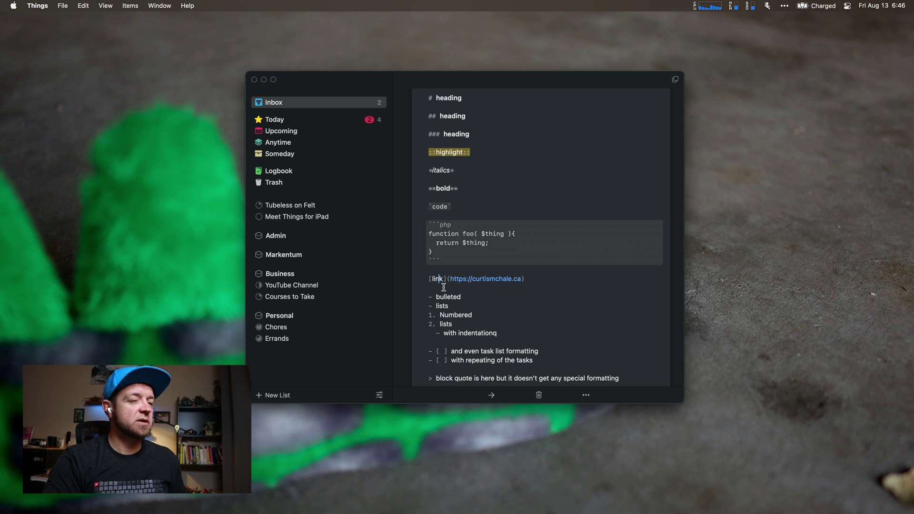
pyautogui.press('Return')
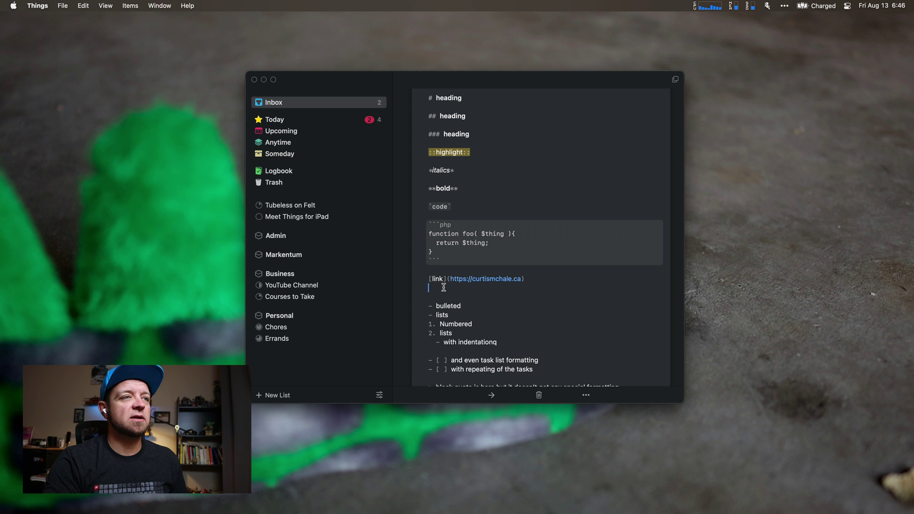
pyautogui.doubleClick(444, 288)
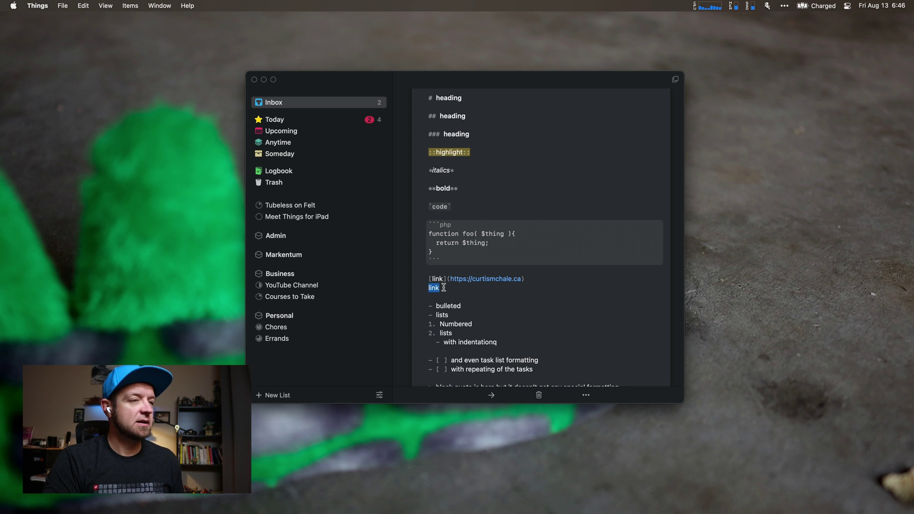
pyautogui.write('[')
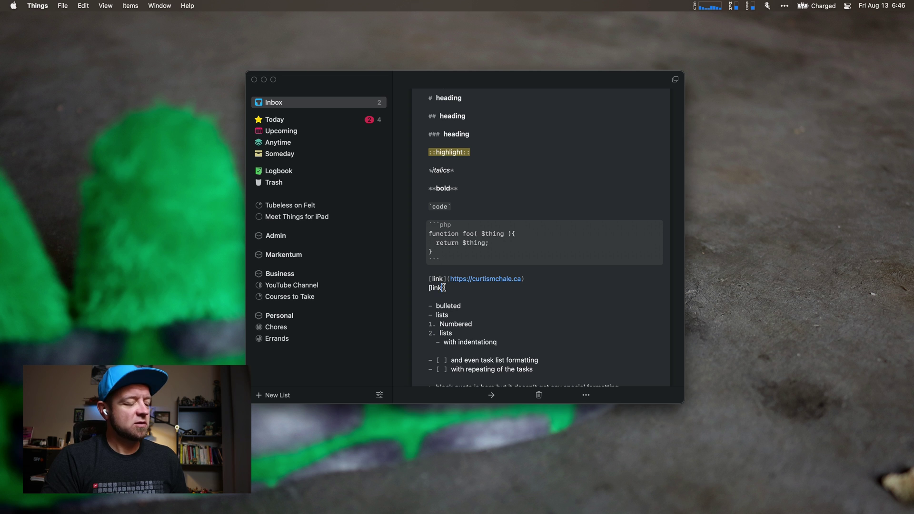
pyautogui.write('()')
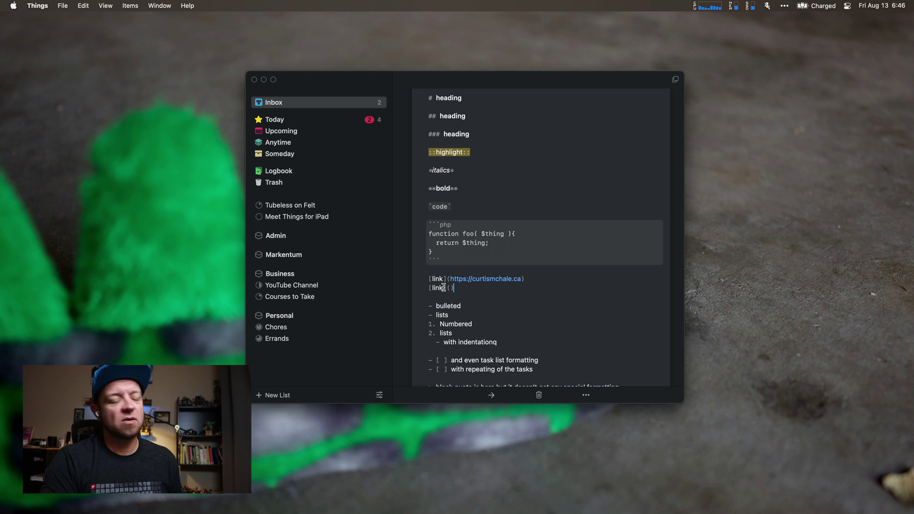
# Delete the unfinished second link line, leaving an empty line
pyautogui.press('super+shift+Left')
pyautogui.press('BackSpace')
pyautogui.scroll(-3, 447, 291)
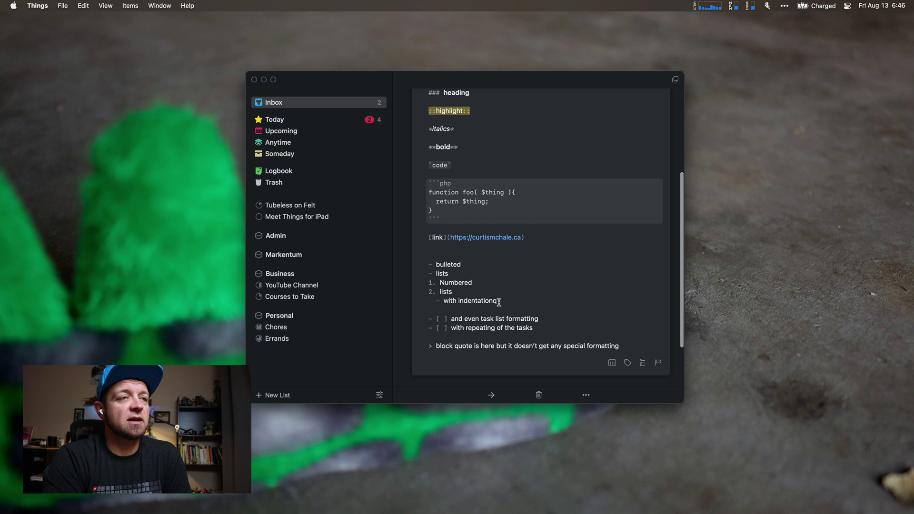
# Tick the task-list items by putting x inside their [ ] brackets
pyautogui.scroll(-3, 492, 300)
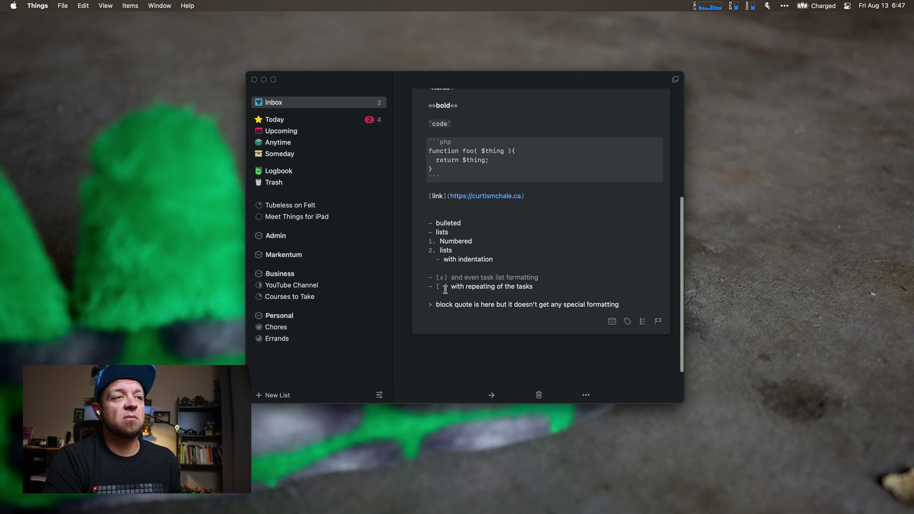
pyautogui.write('x')
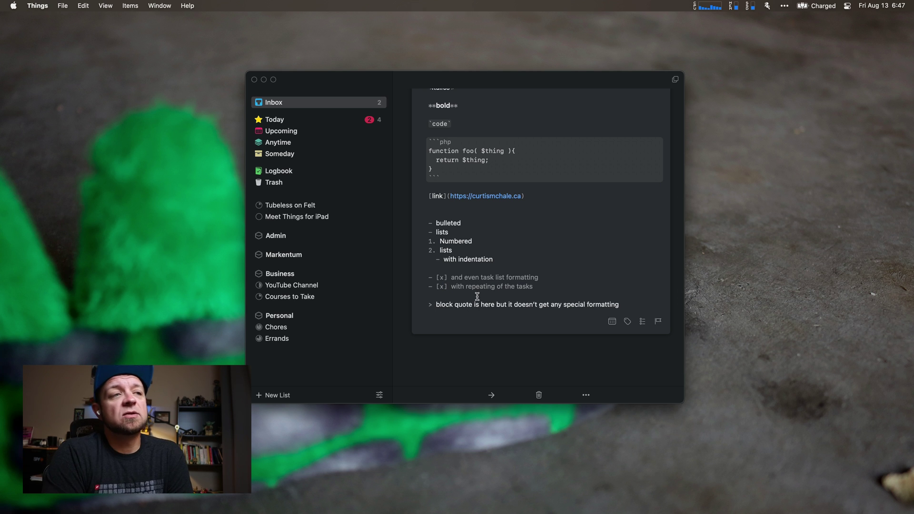
# Add checklist items 'list item' and 'item' to the to-do
pyautogui.click(642, 321)
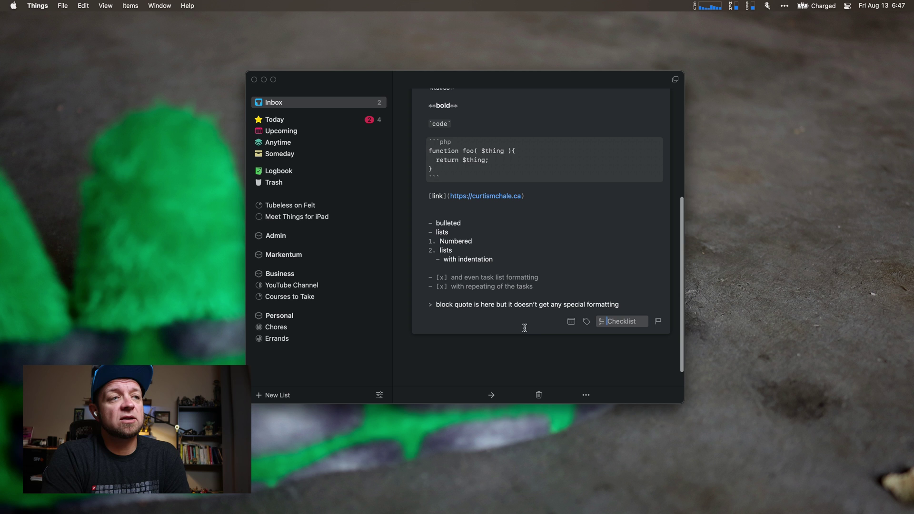
pyautogui.write('list')
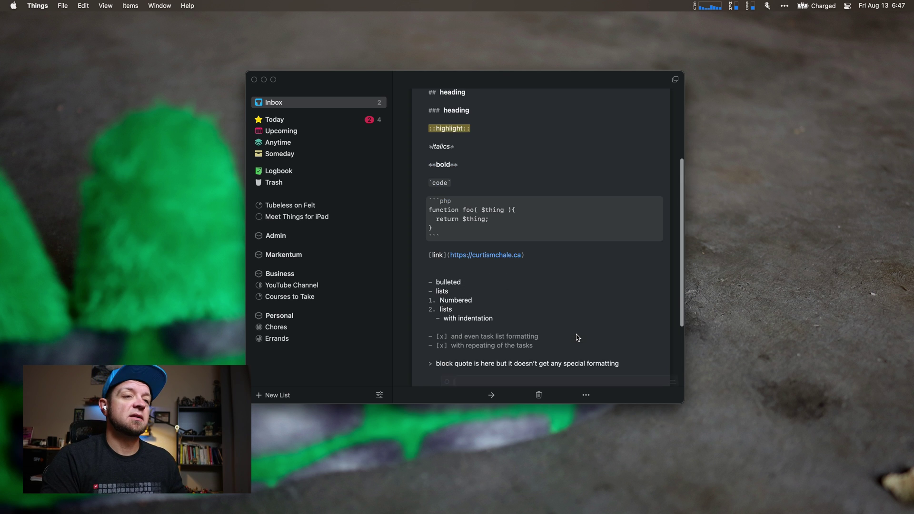
pyautogui.write(' item')
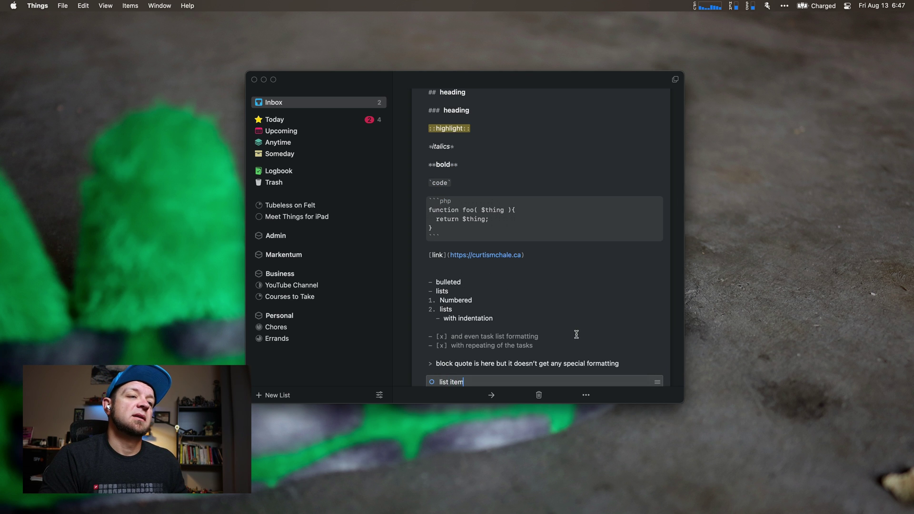
pyautogui.press('Return')
pyautogui.write('item')
pyautogui.press('Return')
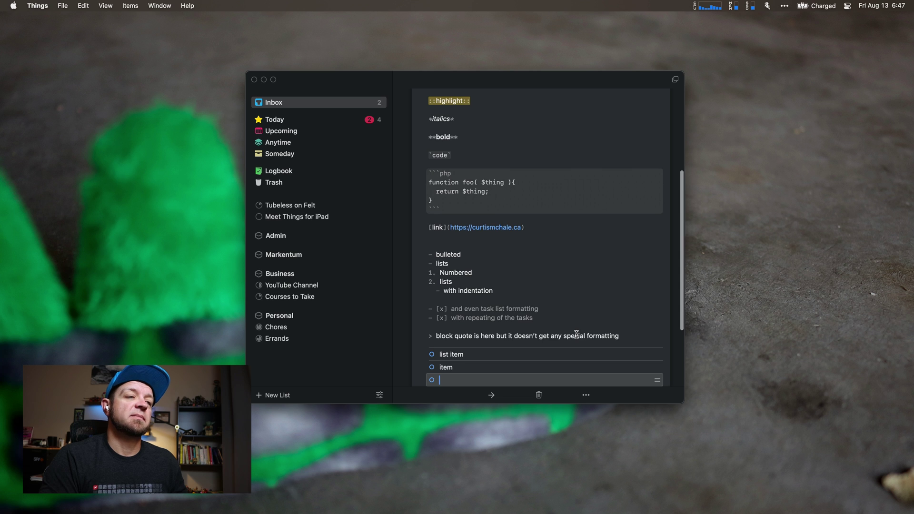
pyautogui.click(587, 326)
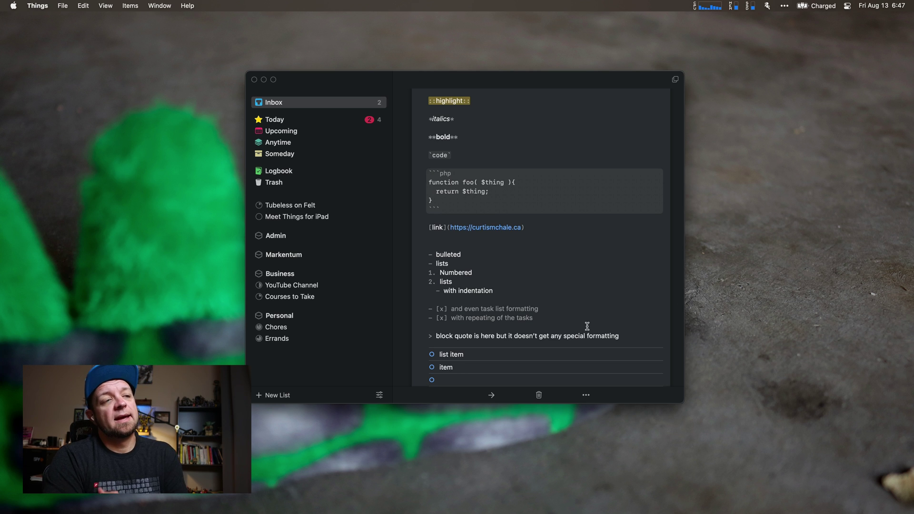
# Select the block quote marker, then place the caret at the end of the tasks line
pyautogui.scroll(-2, 587, 327)
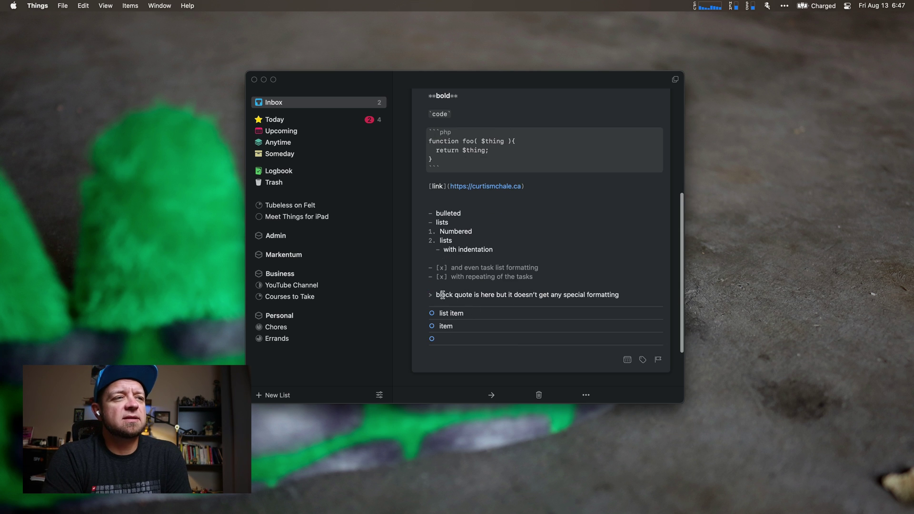
pyautogui.moveTo(437, 296); pyautogui.dragTo(431, 296)
pyautogui.click(565, 275)
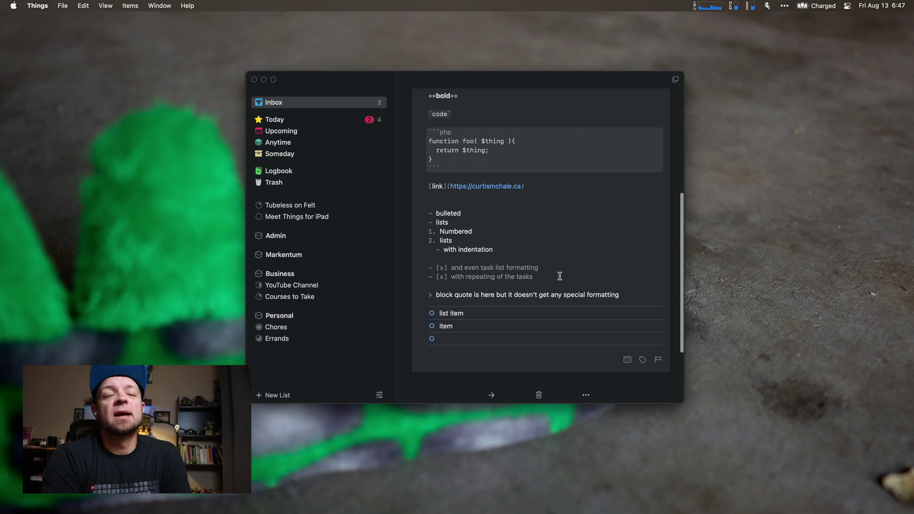
pyautogui.scroll(1, 558, 275)
# Start a screen-region capture with Cmd+Shift+4 and cancel it
pyautogui.scroll(3, 560, 276)
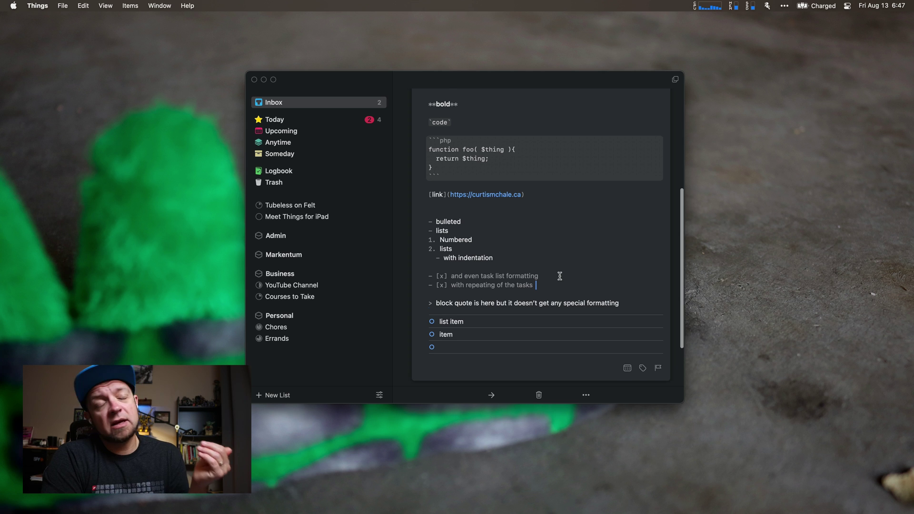
pyautogui.scroll(2, 560, 276)
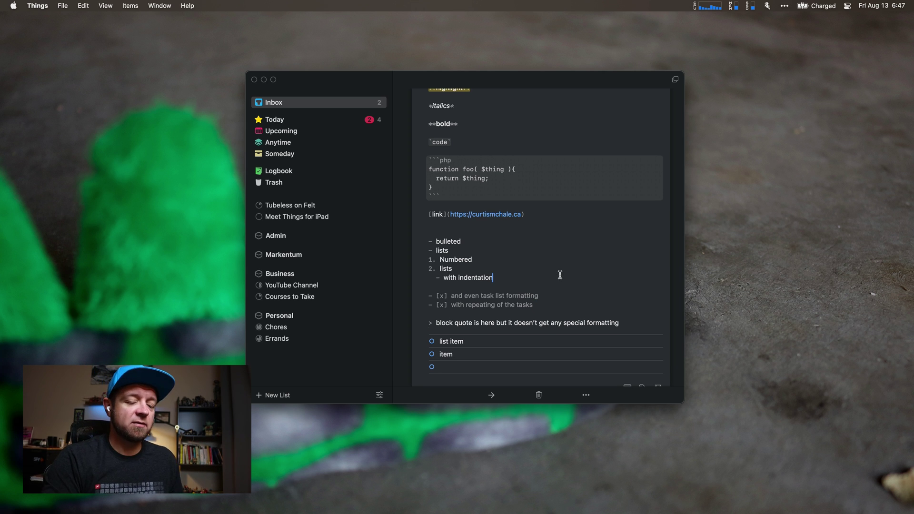
pyautogui.press('super+shift+4')
pyautogui.press('Escape')
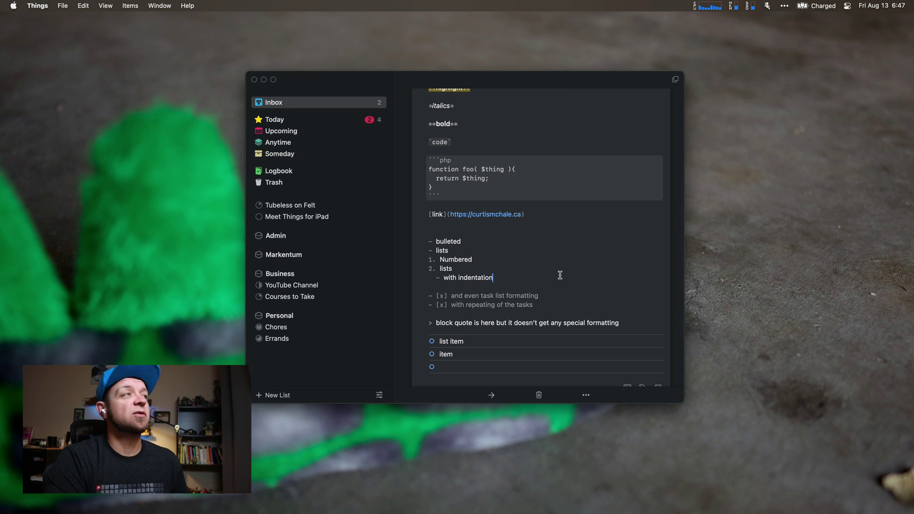
# Quit PixelSnap from its menu-bar icon
pyautogui.moveTo(488, 4)
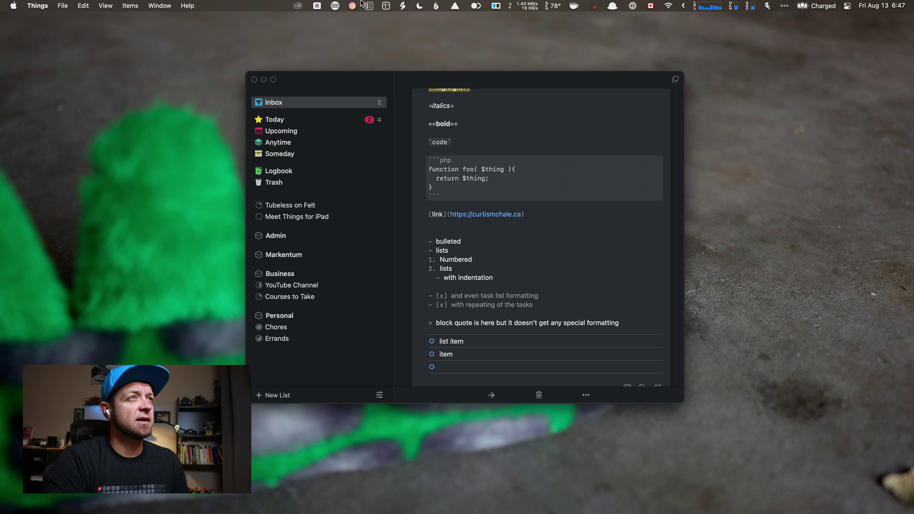
pyautogui.click(384, 6)
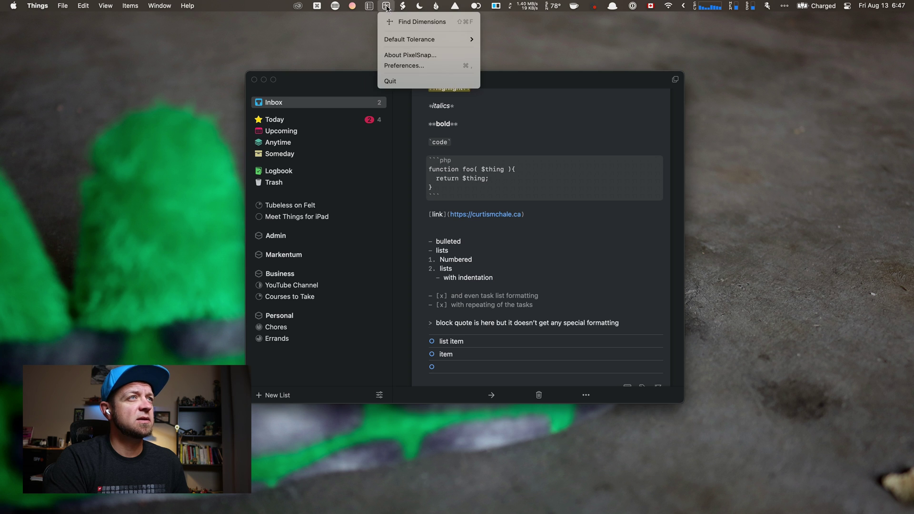
pyautogui.click(428, 82)
# Open the Find search in the notes to look for 'bullet'
pyautogui.press('super+f')
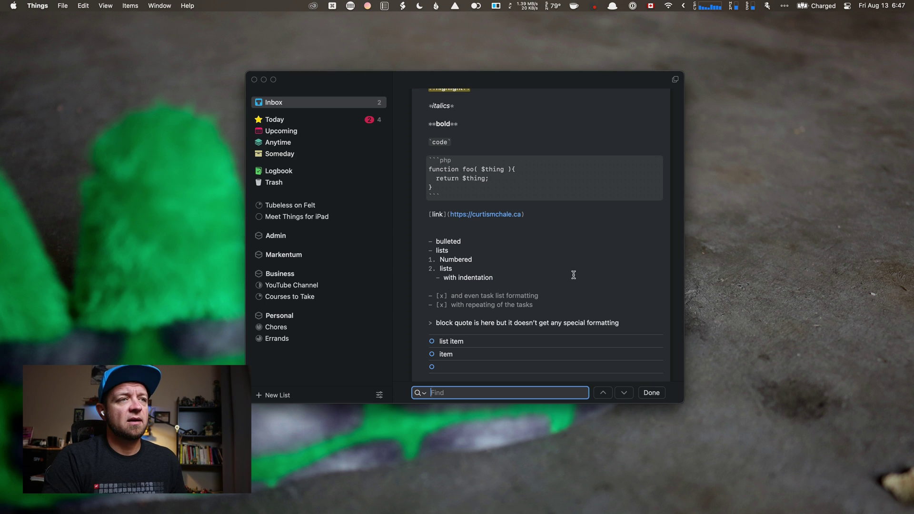